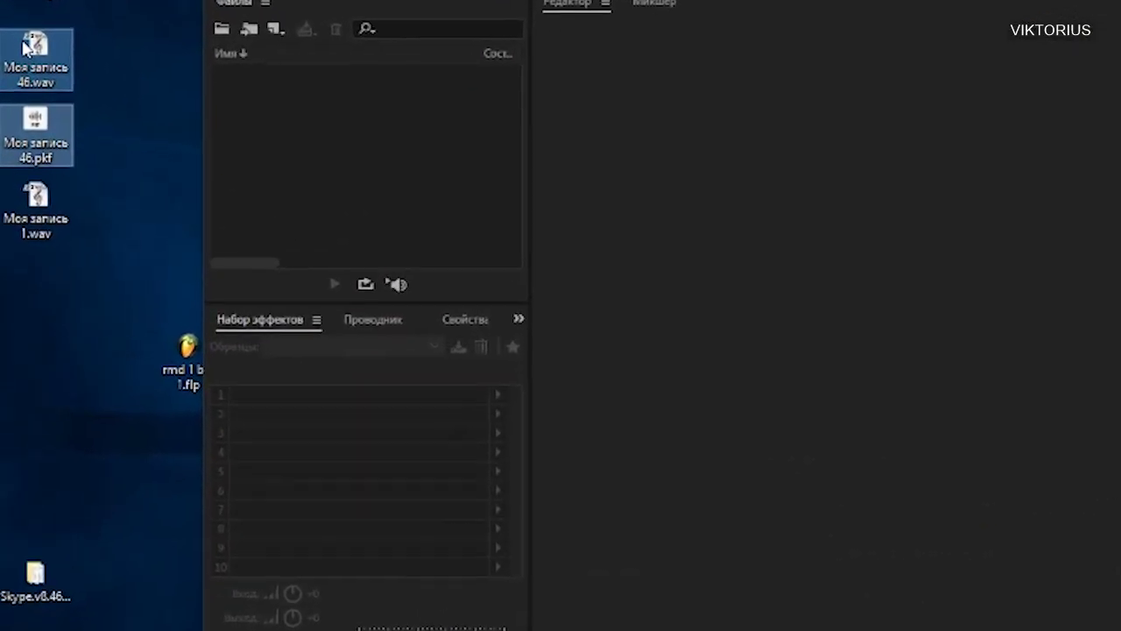
- Load the recording Моя запись 1.wav from the desktop into Adobe Audition and play it back
{"action": "left_click_drag", "start_coordinate": [96, 219], "coordinate": [732, 87]}
{"action": "double_click", "coordinate": [586, 203]}
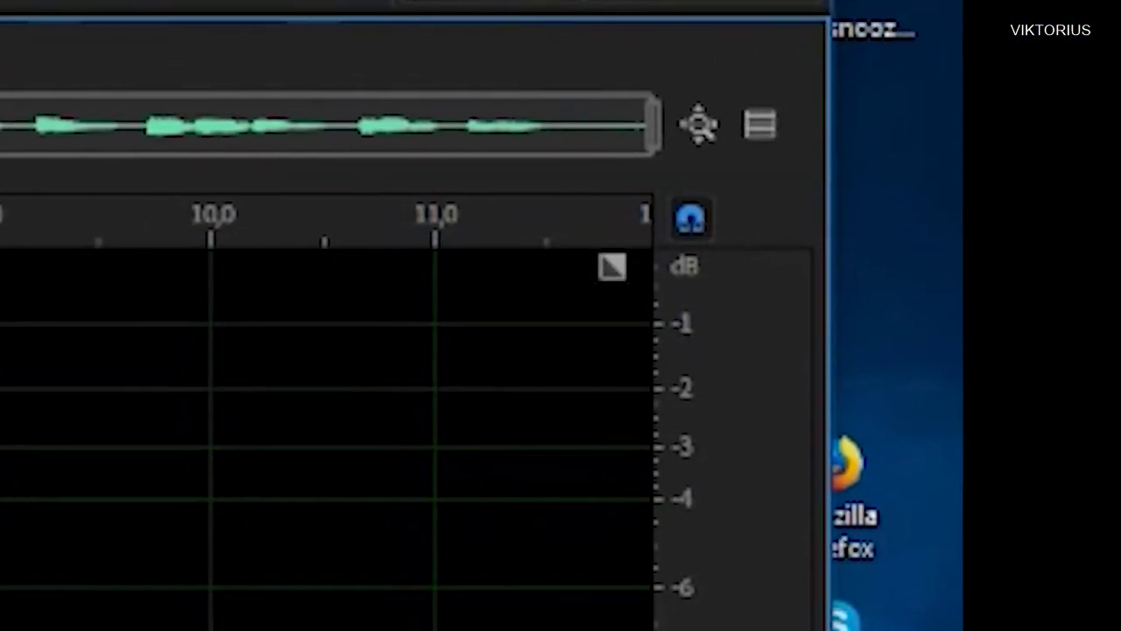
{"action": "key", "text": "space"}
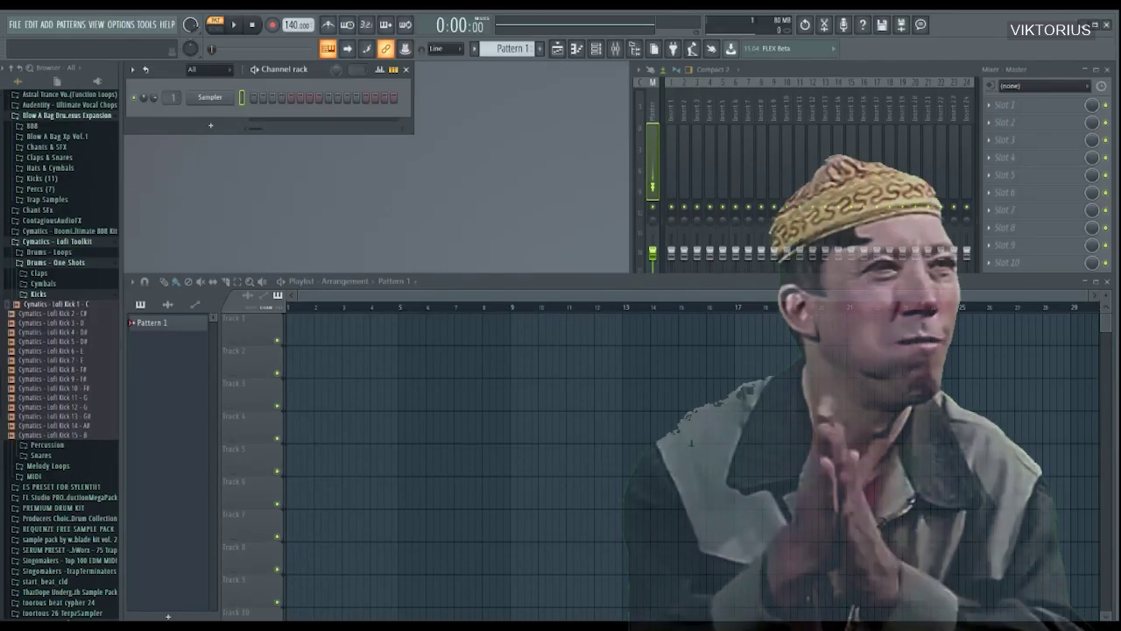
- Switch to FL Studio, bring in the night rend 1 sample and load Newtone in effect slot 5 of mixer Insert 1
{"action": "left_click_drag", "start_coordinate": [691, 443], "coordinate": [239, 235]}
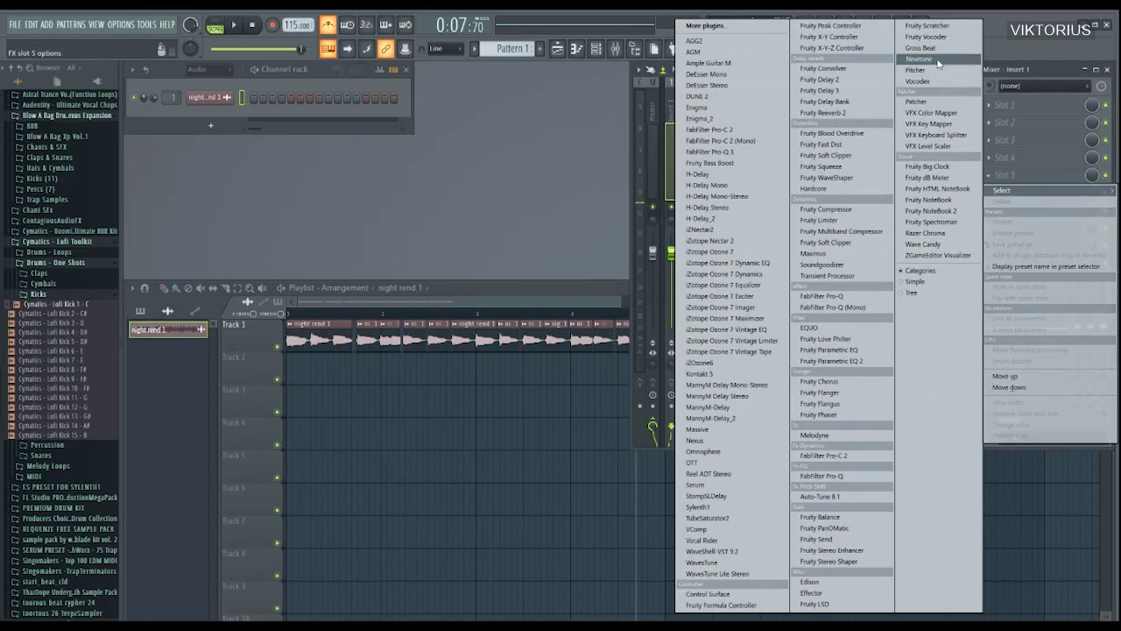
{"action": "left_click", "coordinate": [935, 61]}
{"action": "left_click_drag", "start_coordinate": [427, 127], "coordinate": [768, 160]}
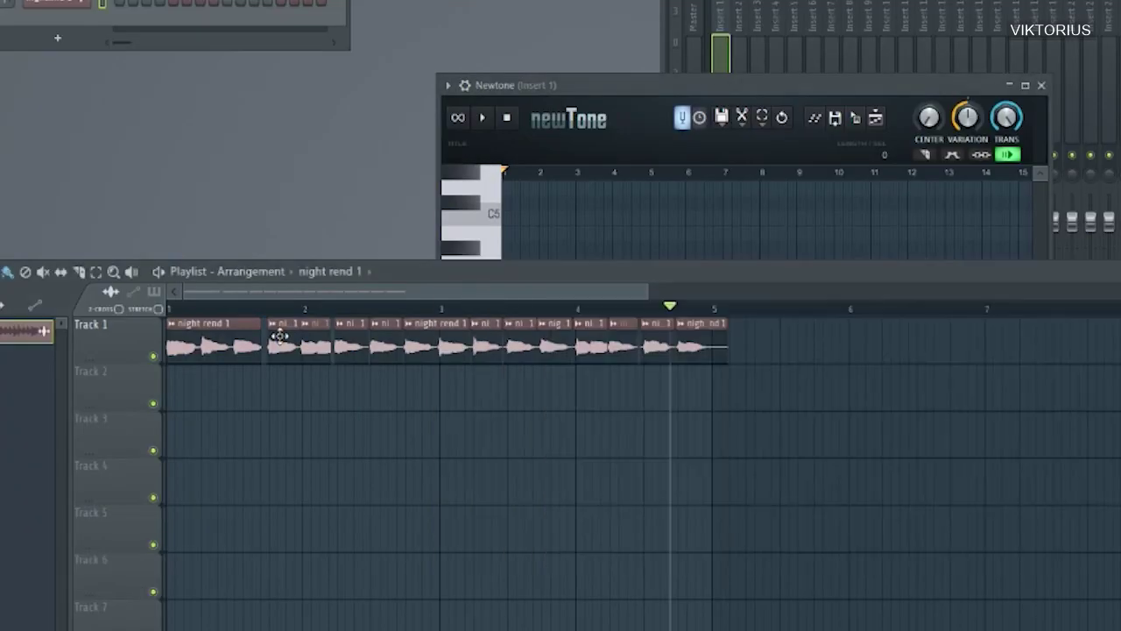
- Load the night rend 1 audio into Newtone and arrange the plugin window for pitch editing
{"action": "double_click", "coordinate": [365, 332]}
{"action": "left_click_drag", "start_coordinate": [961, 485], "coordinate": [679, 229]}
{"action": "left_click_drag", "start_coordinate": [741, 85], "coordinate": [640, 111]}
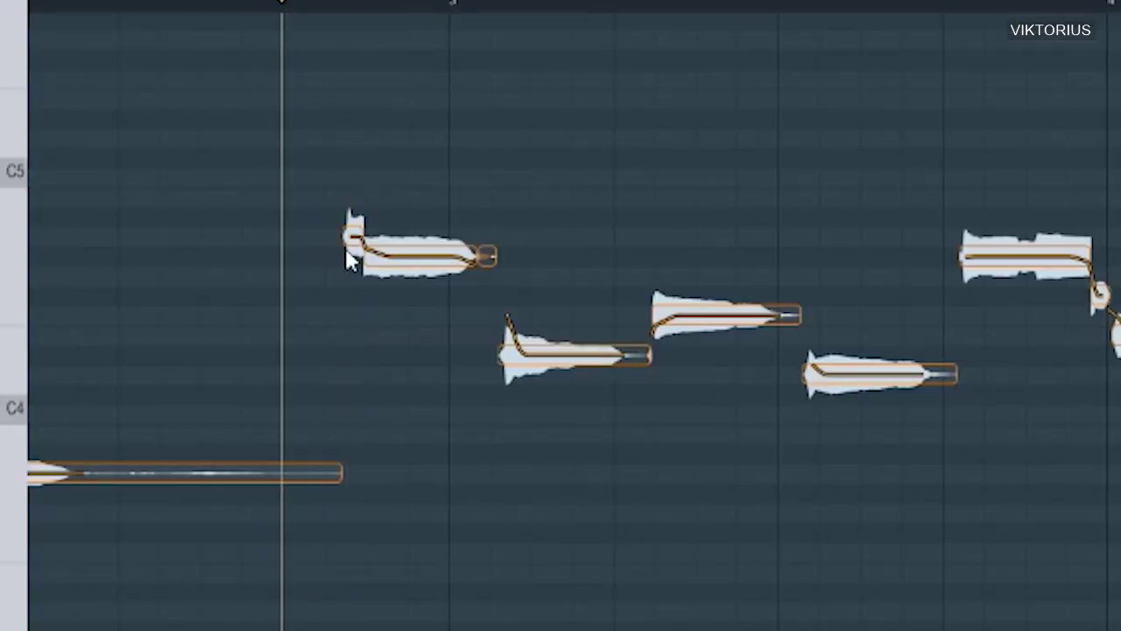
- Lower the short off-pitch note in Newtone to match the note right after it, and audition the F-4 note
{"action": "left_click", "coordinate": [355, 233]}
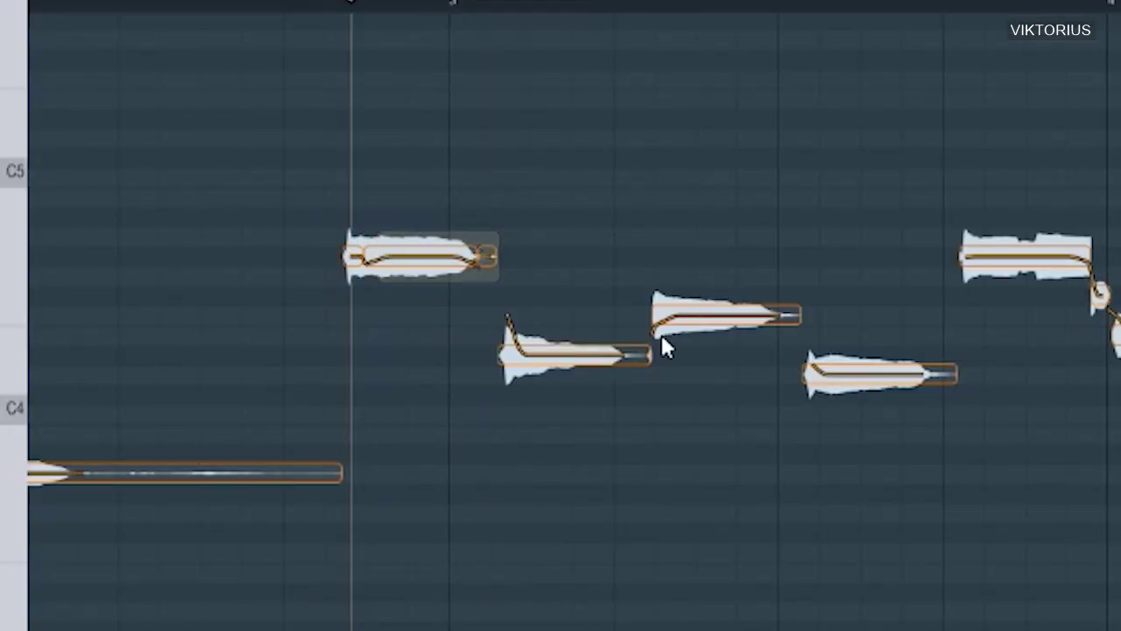
{"action": "left_click_drag", "start_coordinate": [711, 315], "coordinate": [726, 301]}
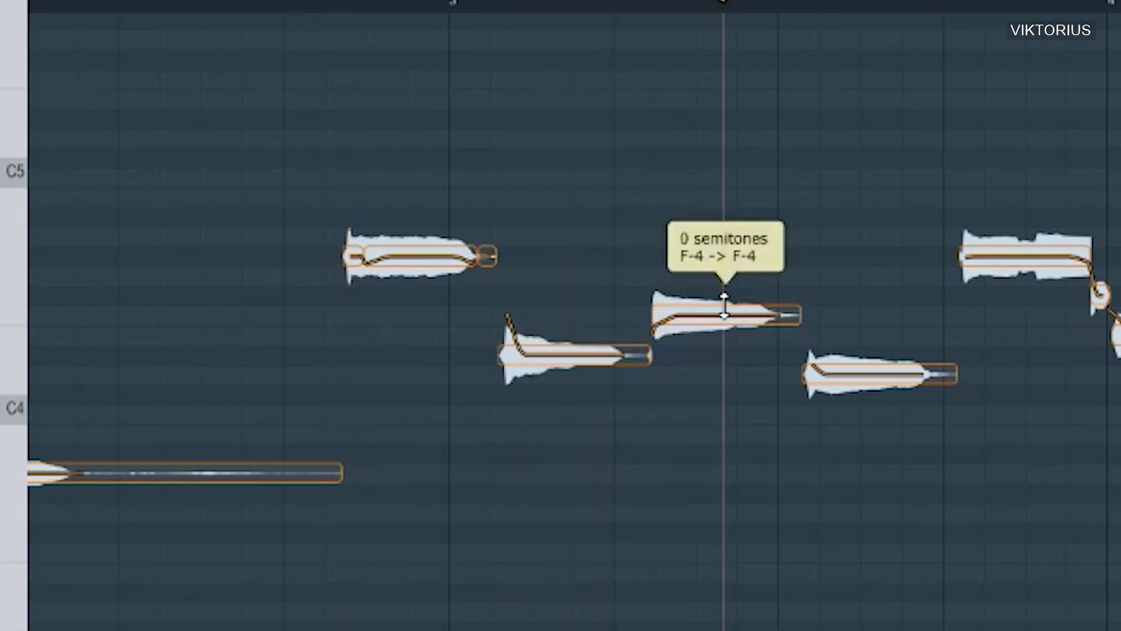
{"action": "left_click_drag", "start_coordinate": [887, 317], "coordinate": [886, 329]}
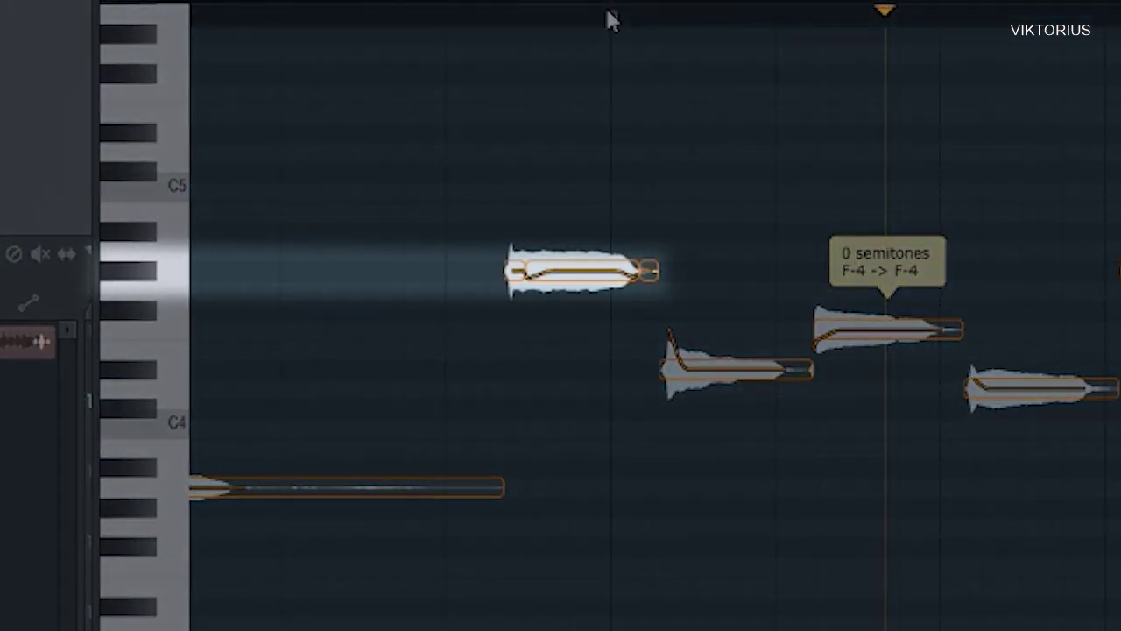
{"action": "left_click", "coordinate": [608, 10]}
{"action": "left_click_drag", "start_coordinate": [909, 326], "coordinate": [915, 335]}
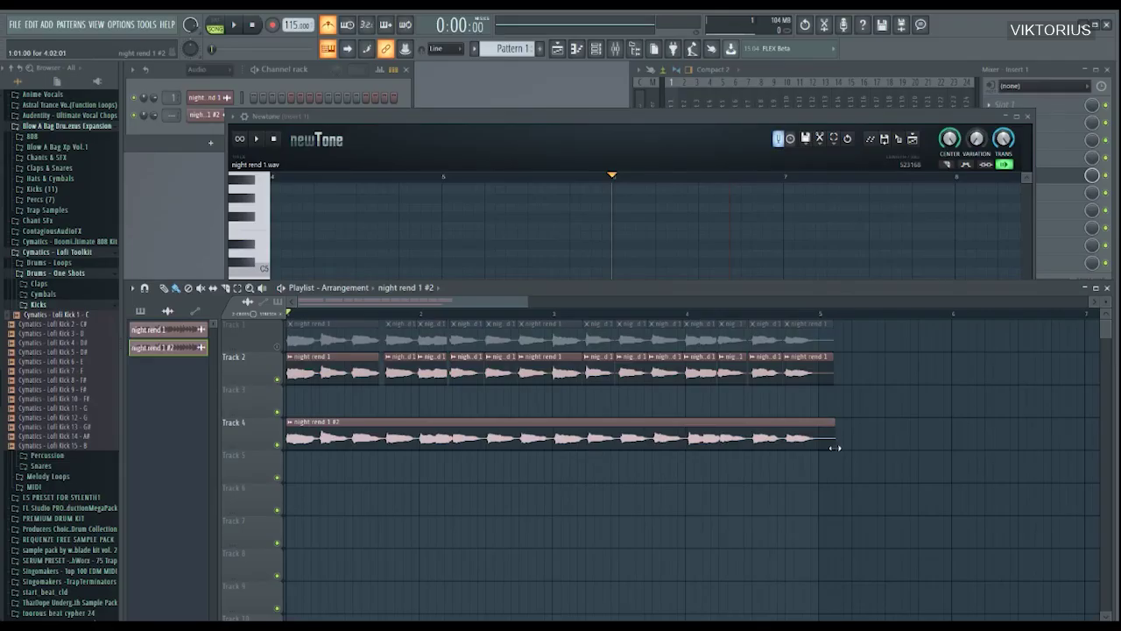
- Mute track 2, play the arrangement and view the channel settings of the night rend 1 #2 clip on track 4
{"action": "left_click", "coordinate": [277, 379]}
{"action": "key", "text": "space"}
{"action": "double_click", "coordinate": [327, 425]}
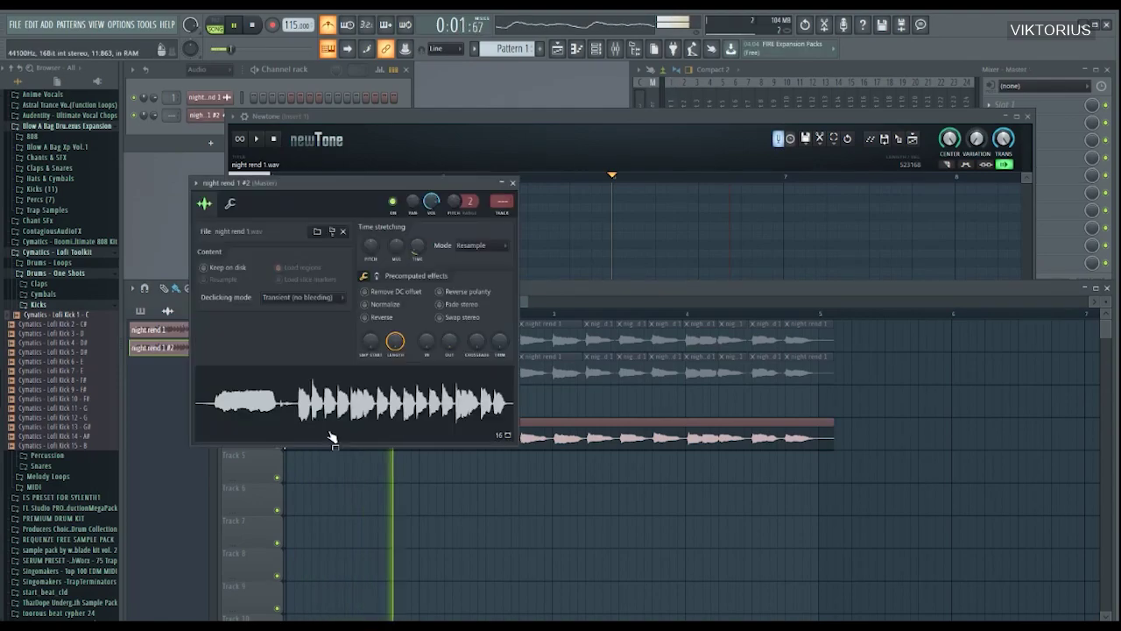
{"action": "left_click", "coordinate": [515, 184]}
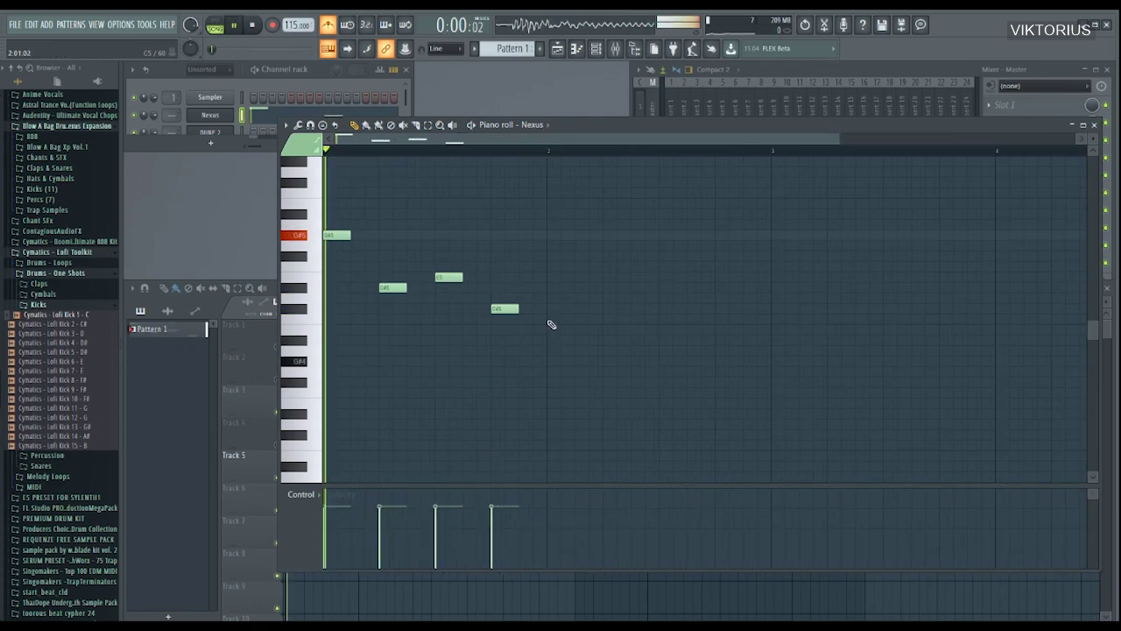
- Check the Nexus melody against the night rend 1 #2 sample in playback, and close the Newtone and sample settings windows
{"action": "scroll", "coordinate": [491, 342], "scroll_direction": "down", "scroll_amount": 2}
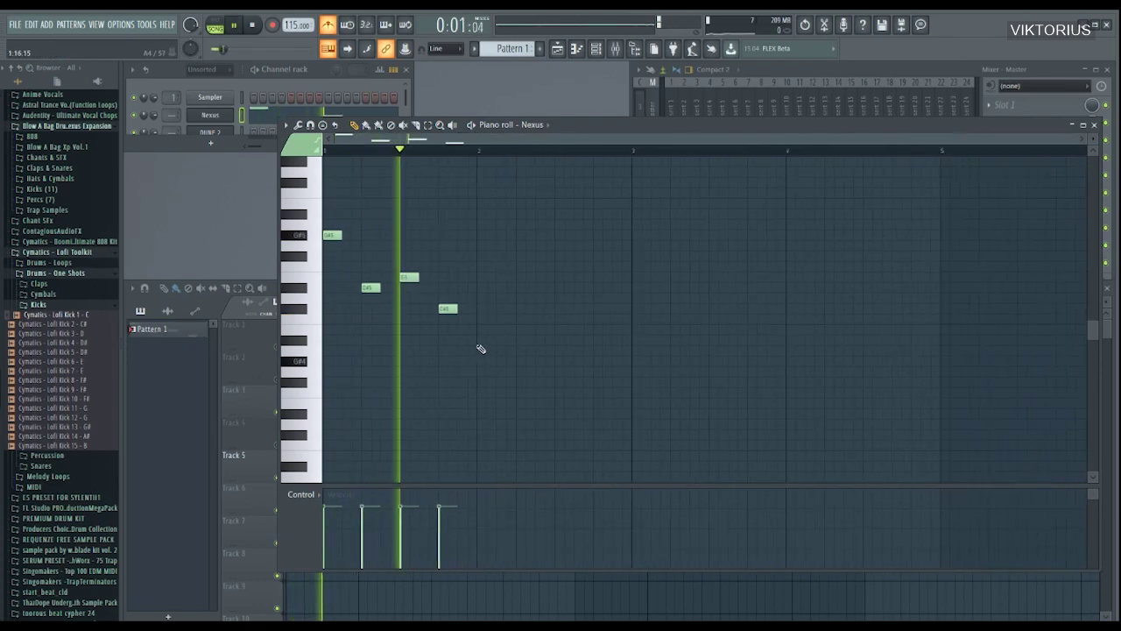
{"action": "key", "text": "space"}
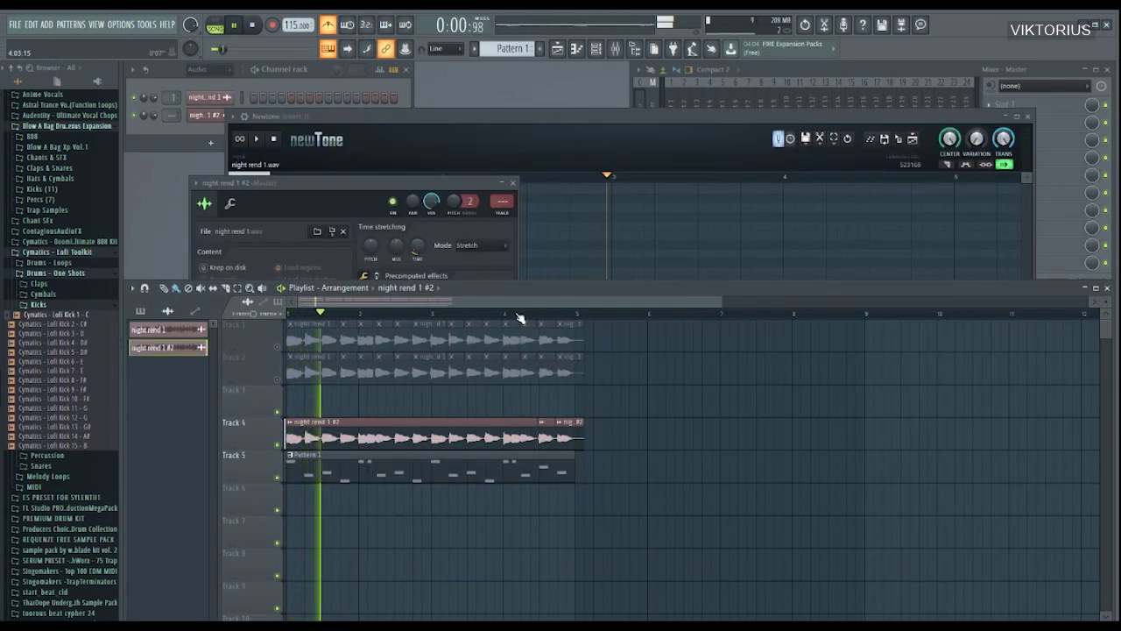
{"action": "left_click", "coordinate": [1030, 116]}
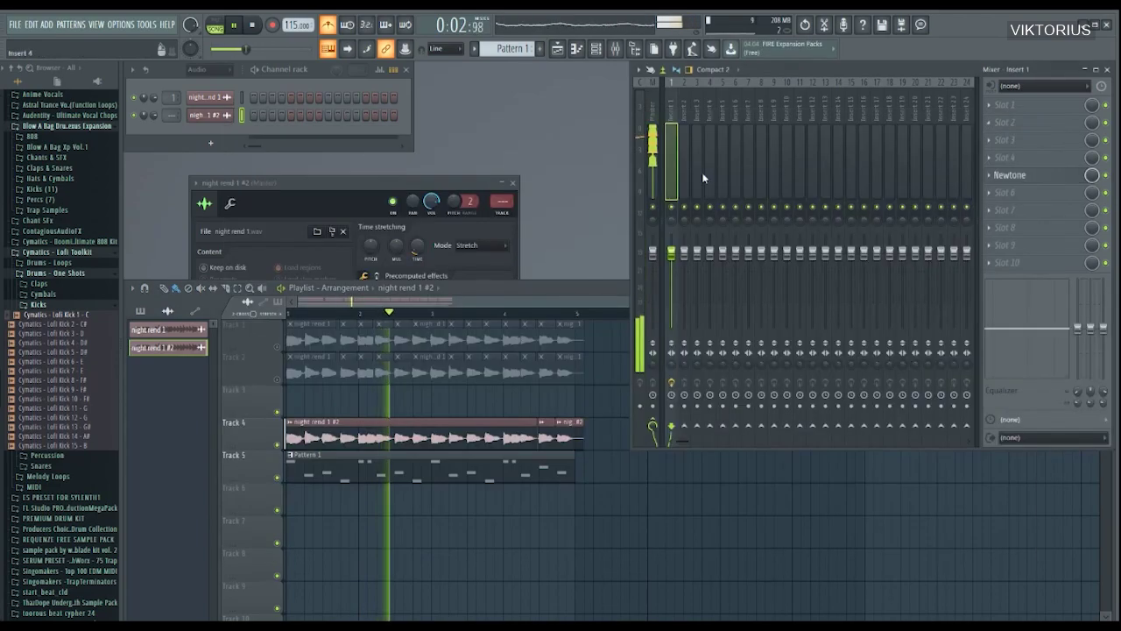
{"action": "left_click", "coordinate": [514, 186]}
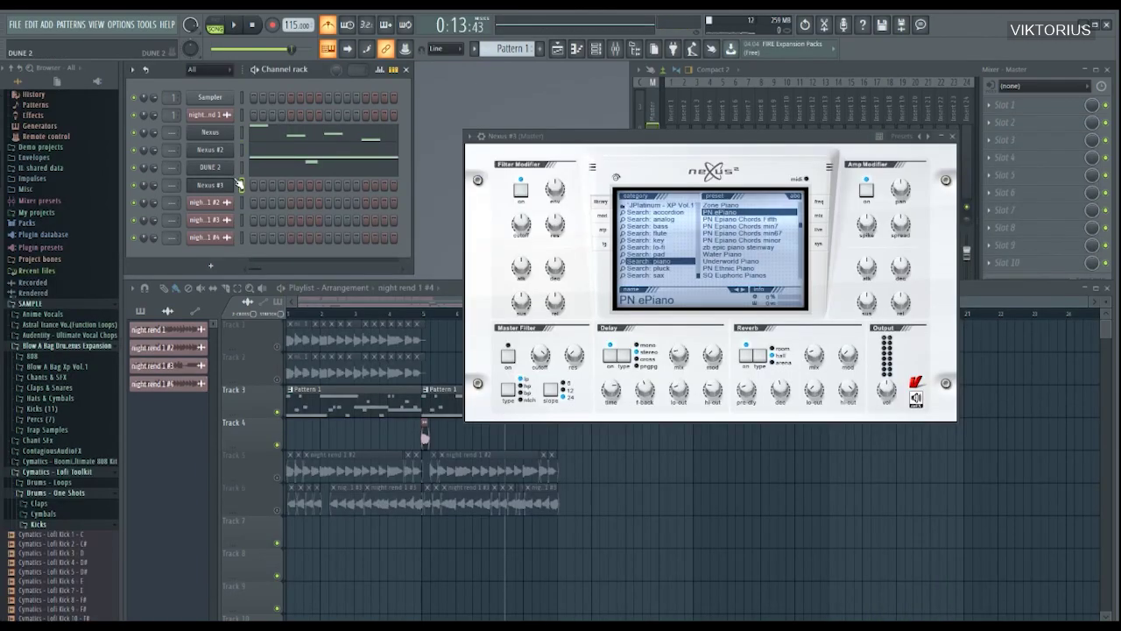
- Open the Nexus #3 channel in the Piano roll, place a one-bar G#5 note at bar 1 and play it
{"action": "left_click", "coordinate": [230, 185]}
{"action": "left_click", "coordinate": [229, 186]}
{"action": "right_click", "coordinate": [230, 185]}
{"action": "left_click", "coordinate": [254, 184]}
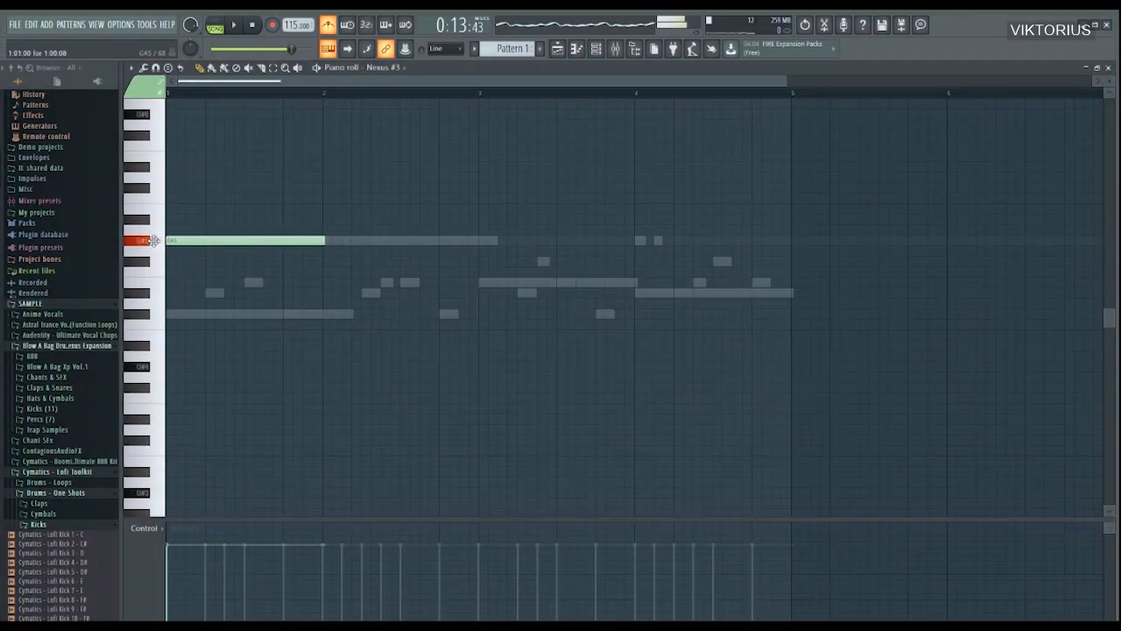
{"action": "key", "text": "space"}
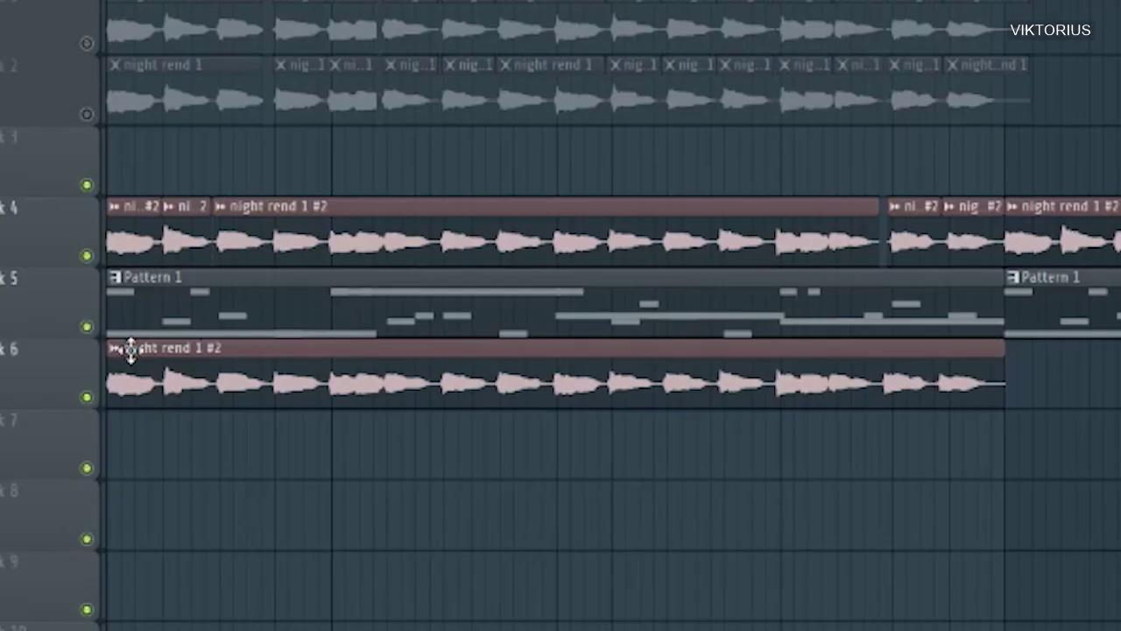
- Make the night rend 1 #2 clip on track 6 unique, extend its end slightly and remove the stray copy on track 7
{"action": "right_click", "coordinate": [112, 312]}
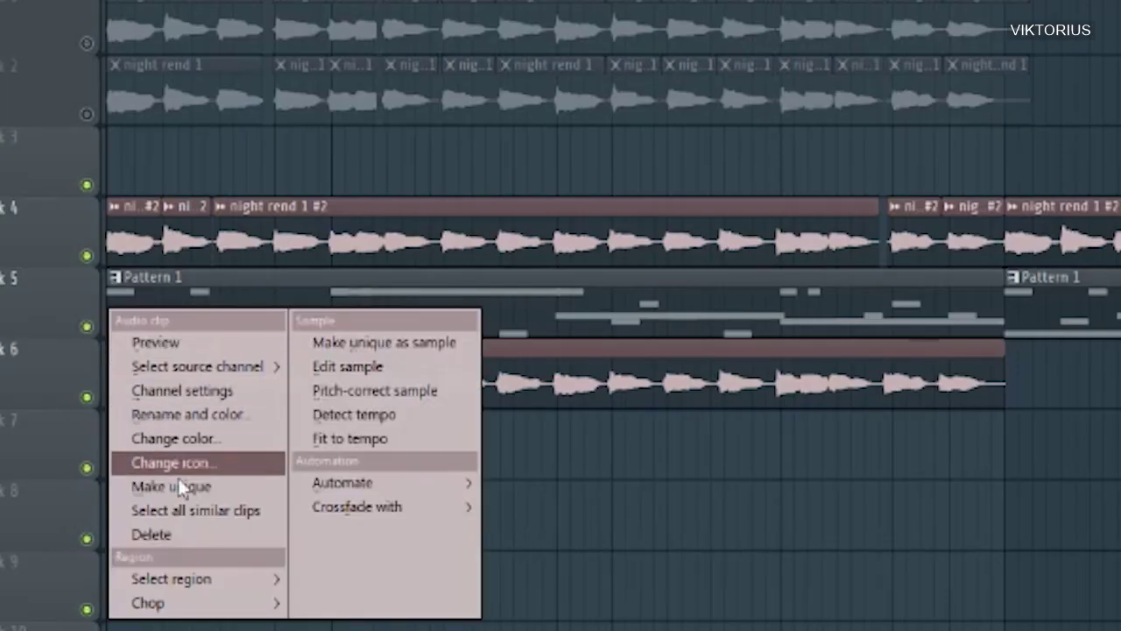
{"action": "left_click", "coordinate": [219, 486]}
{"action": "left_click_drag", "start_coordinate": [1000, 360], "coordinate": [1013, 361]}
{"action": "left_click", "coordinate": [526, 544]}
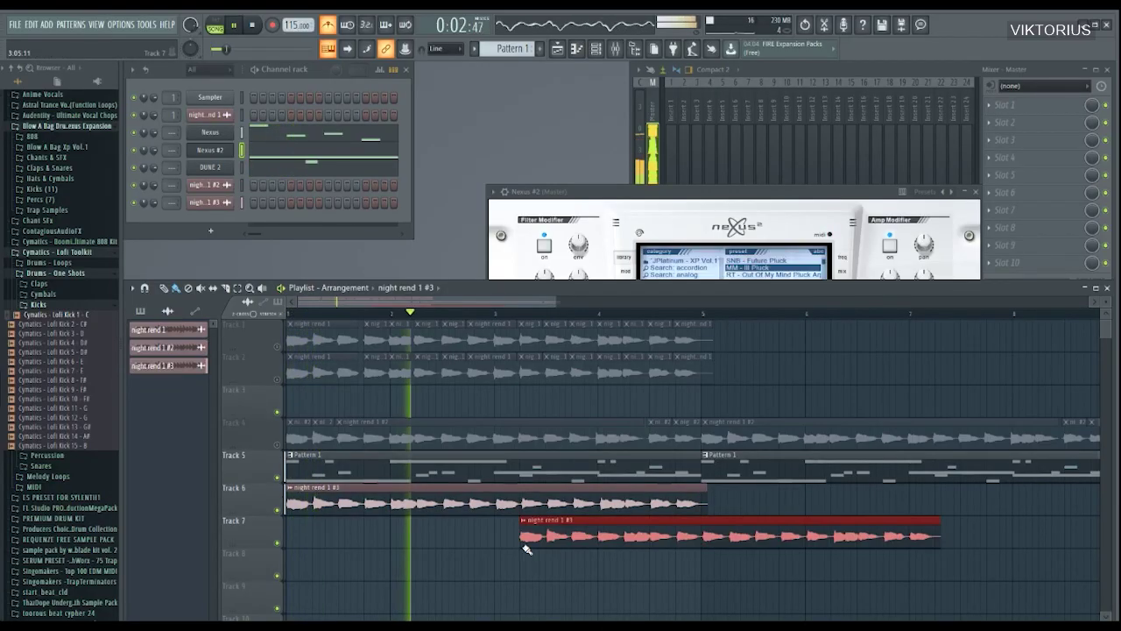
{"action": "right_click", "coordinate": [525, 543]}
- Reverse the night rend 1 #3 sample on track 6 and open the night rend 1 #4 slice for editing
{"action": "double_click", "coordinate": [427, 510]}
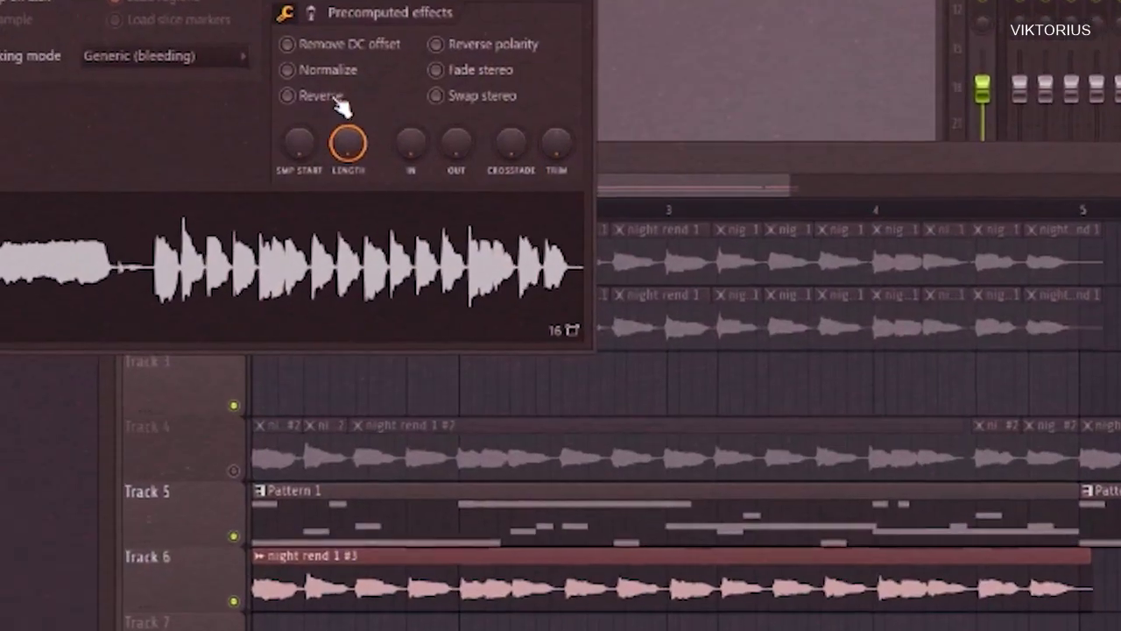
{"action": "left_click", "coordinate": [329, 258]}
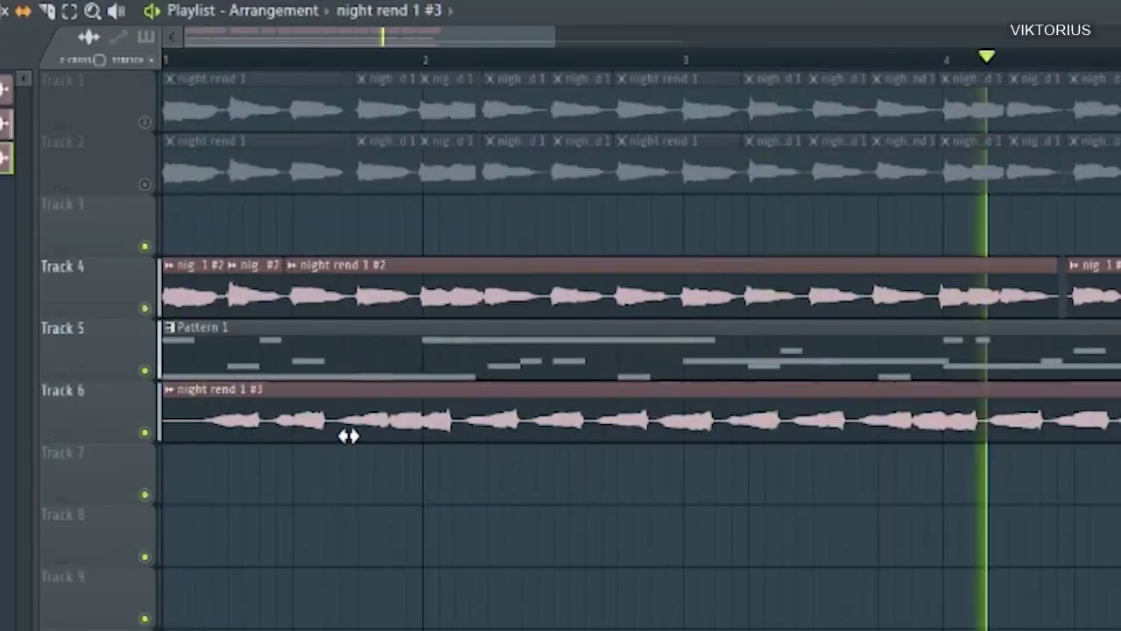
{"action": "scroll", "coordinate": [675, 418], "scroll_direction": "up", "scroll_amount": 3}
{"action": "scroll", "coordinate": [167, 117], "scroll_direction": "down", "scroll_amount": 3}
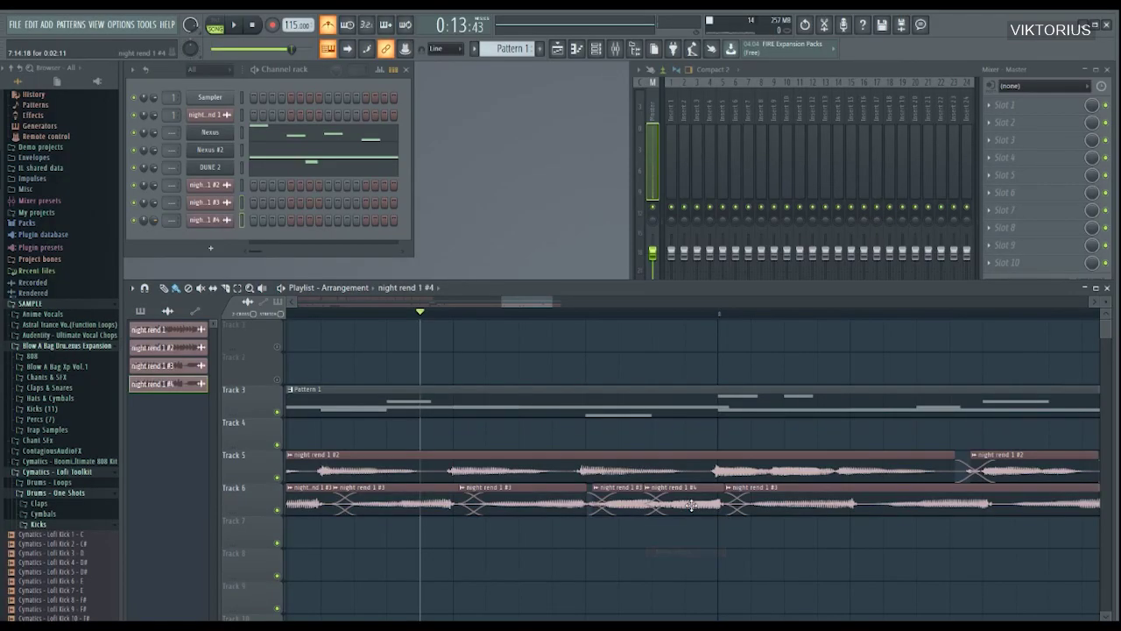
{"action": "double_click", "coordinate": [691, 505]}
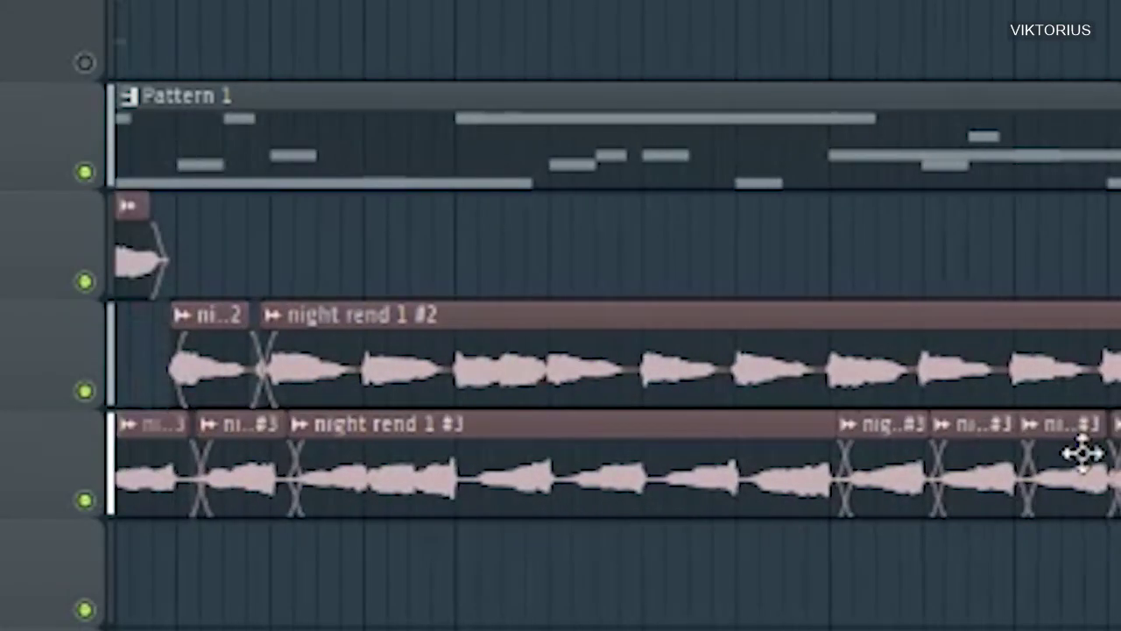
{"action": "scroll", "coordinate": [1081, 450], "scroll_direction": "down", "scroll_amount": 3}
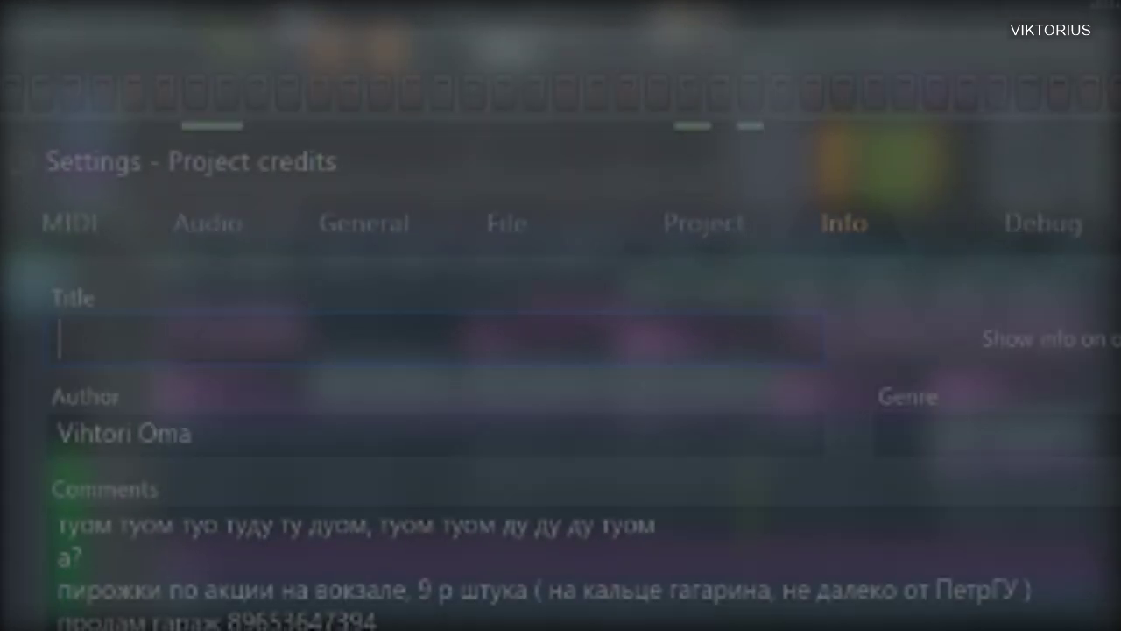
- Set the project title in the project info to "Питч Сила - Стретч Могила"
{"action": "type", "text": "Питч Сила - Стретч "}
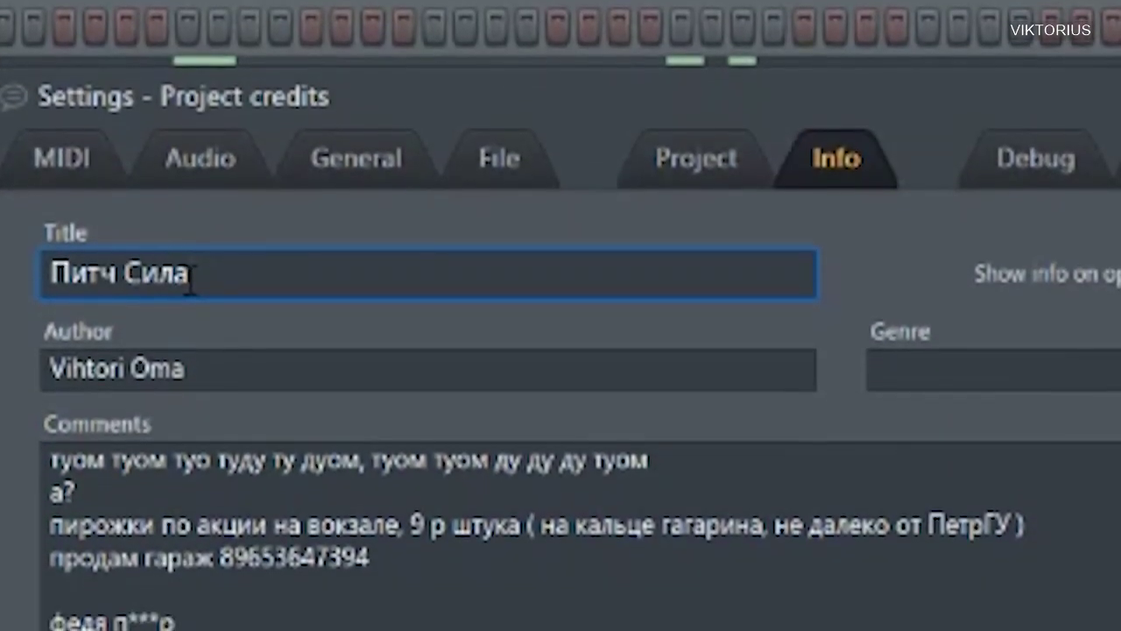
{"action": "type", "text": "Могила"}
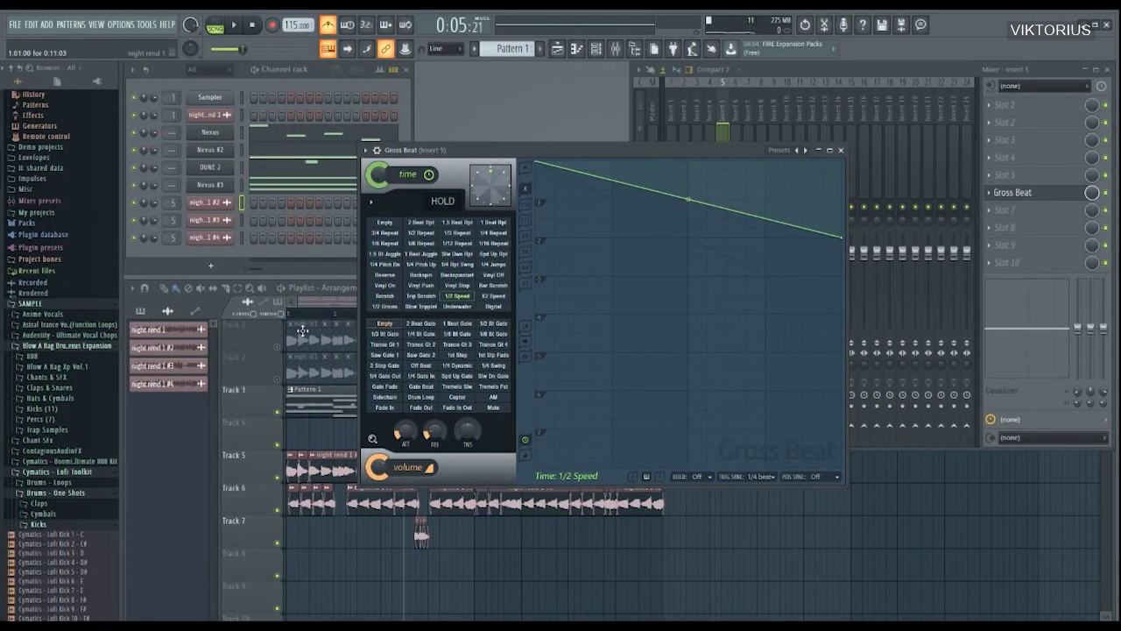
- Play the arrangement and solo mixer Insert 5, which carries the Gross Beat effect
{"action": "key", "text": "space"}
{"action": "left_click", "coordinate": [179, 305]}
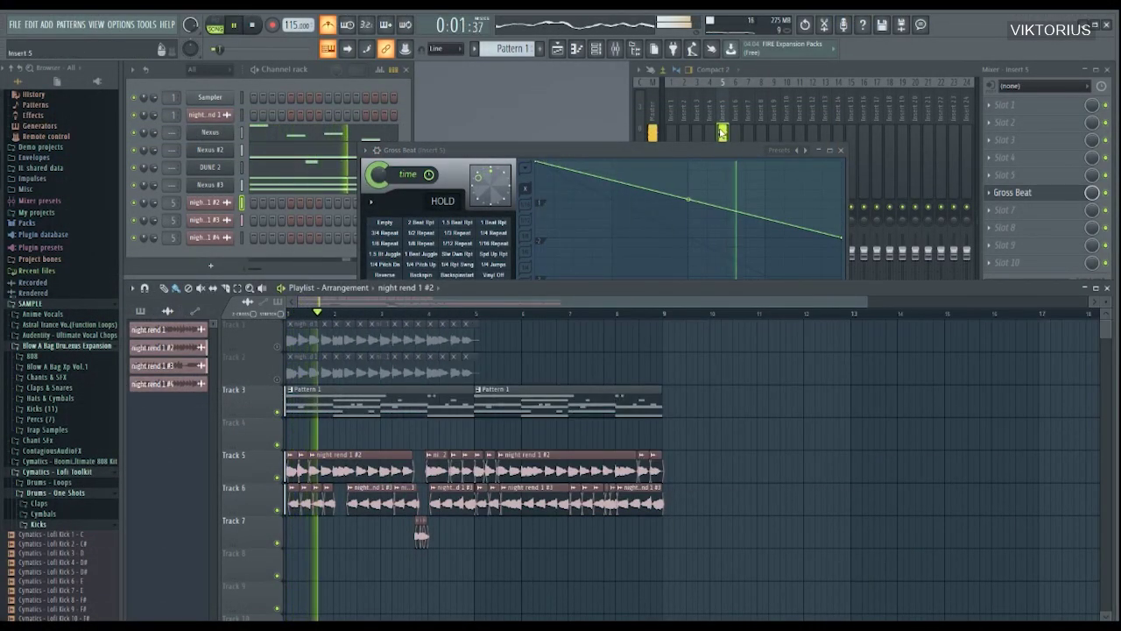
{"action": "left_click", "coordinate": [723, 133]}
{"action": "right_click", "coordinate": [726, 207]}
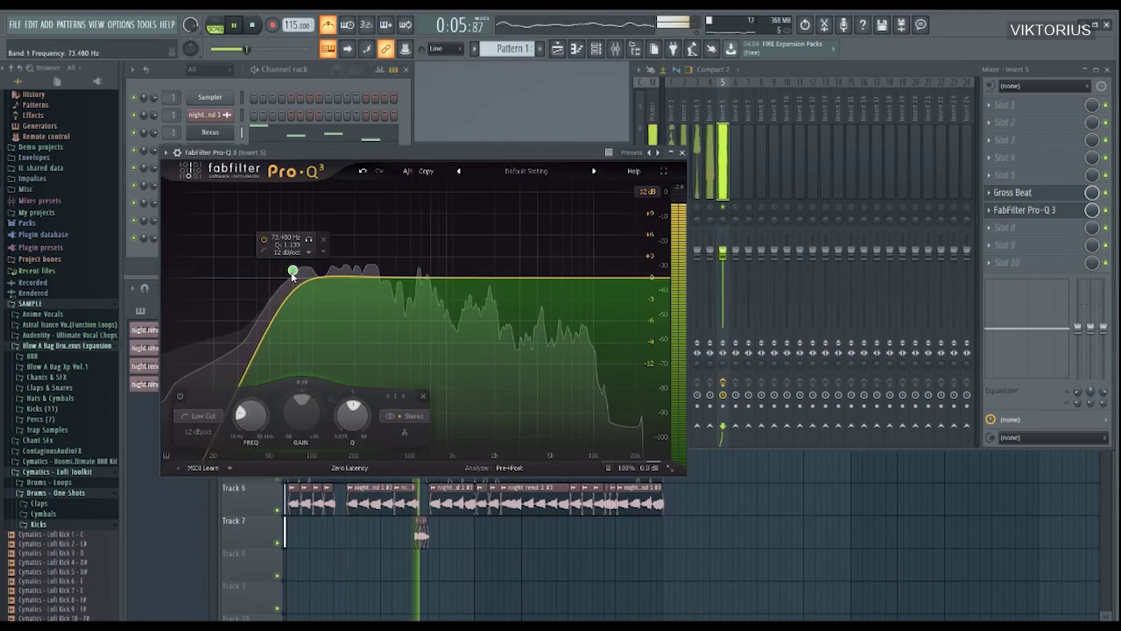
- Raise the low-cut frequency in FabFilter Pro-Q 3 on Insert 5 and move a narrow +30 dB bell band to about 202 Hz
{"action": "left_click_drag", "start_coordinate": [295, 265], "coordinate": [327, 286]}
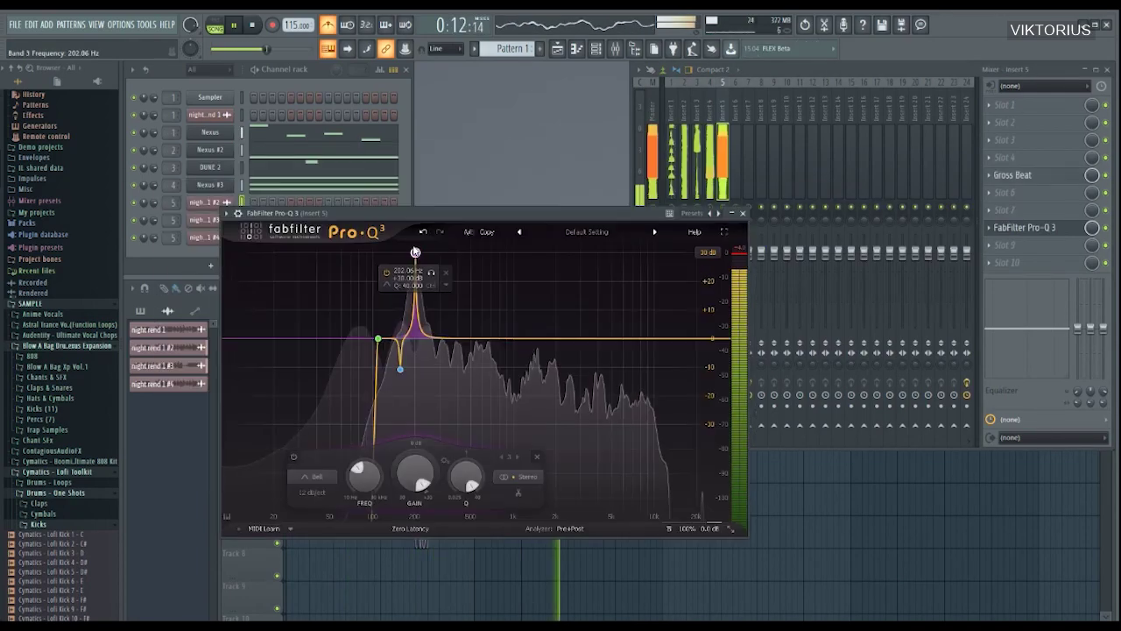
{"action": "left_click_drag", "start_coordinate": [400, 280], "coordinate": [415, 252]}
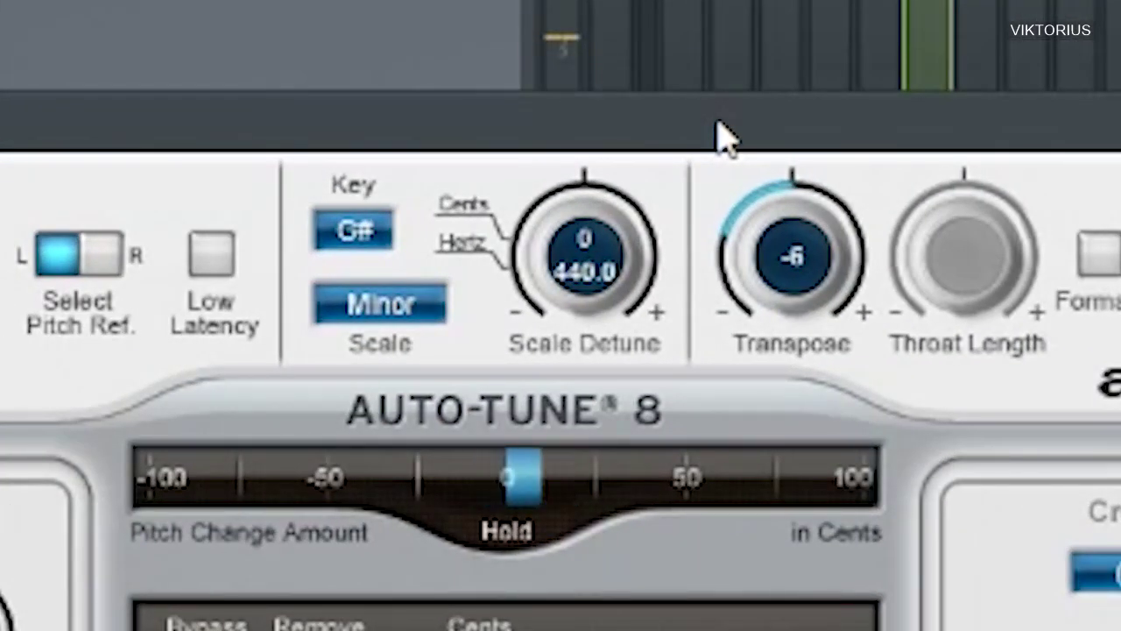
- Lower the Transpose amount in Auto-Tune 8
{"action": "left_click_drag", "start_coordinate": [792, 256], "coordinate": [792, 306]}
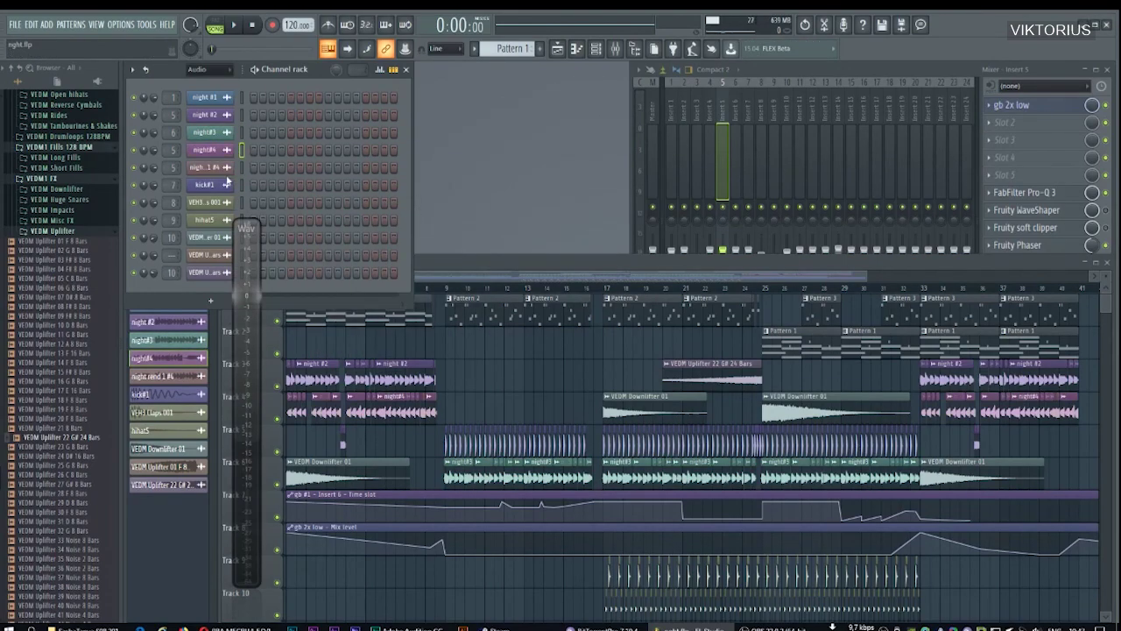
- Rename and recolour the fourth night rend sample, clap and hi-hat channels as night#5, clap#1 and h-hat1
{"action": "type", "text": "night#"}
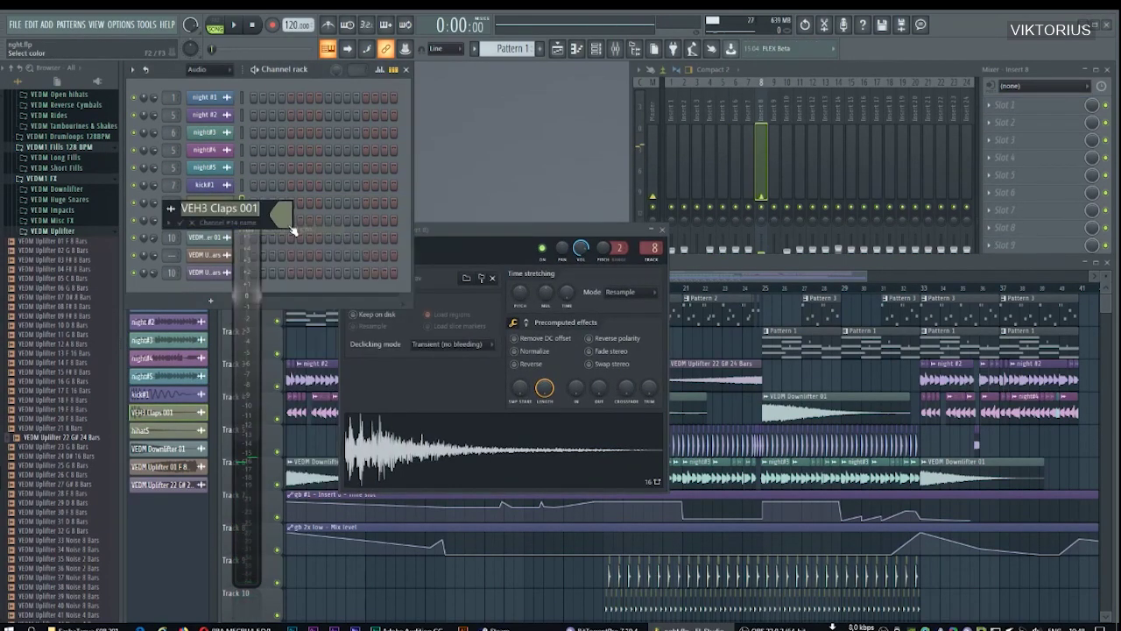
{"action": "key", "text": "Tab"}
{"action": "type", "text": "h-hat1"}
{"action": "key", "text": "Tab"}
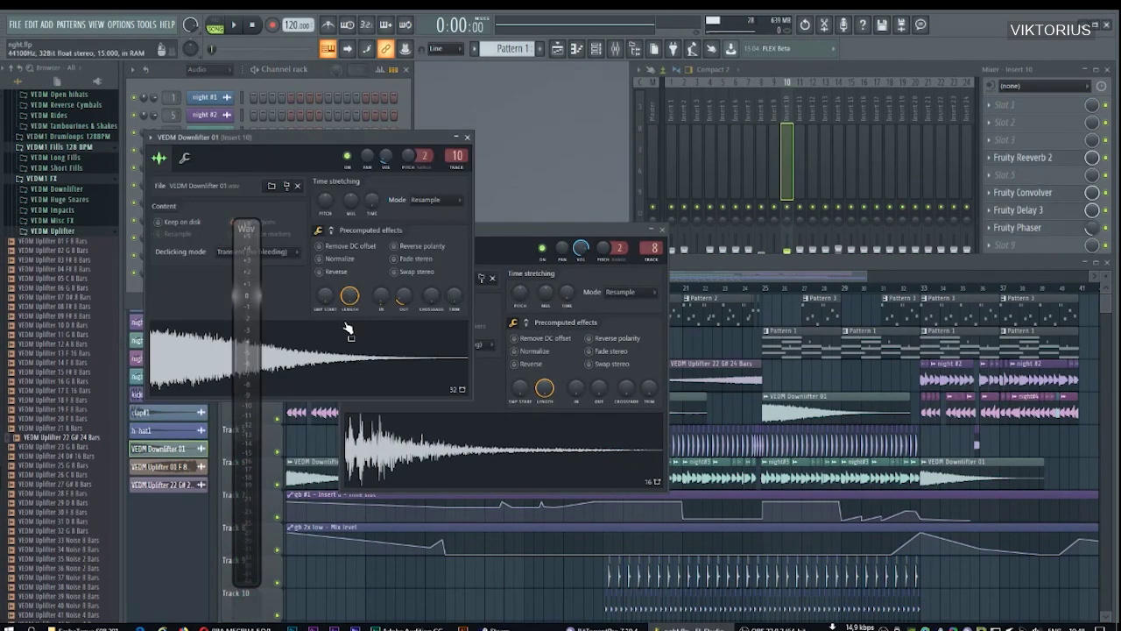
- Rename and recolour the VEDM Downlifter 01 and VEDM Uplifter 01 channels as downs and up#1
{"action": "type", "text": "downs"}
{"action": "key", "text": "Tab"}
{"action": "type", "text": "up"}
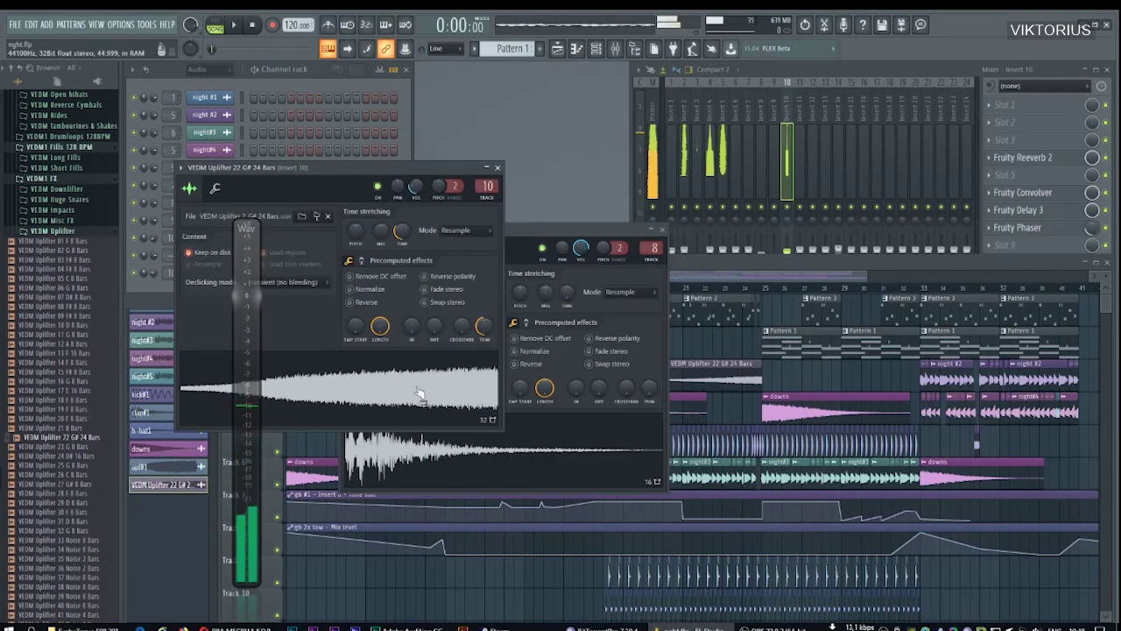
{"action": "right_click", "coordinate": [174, 305]}
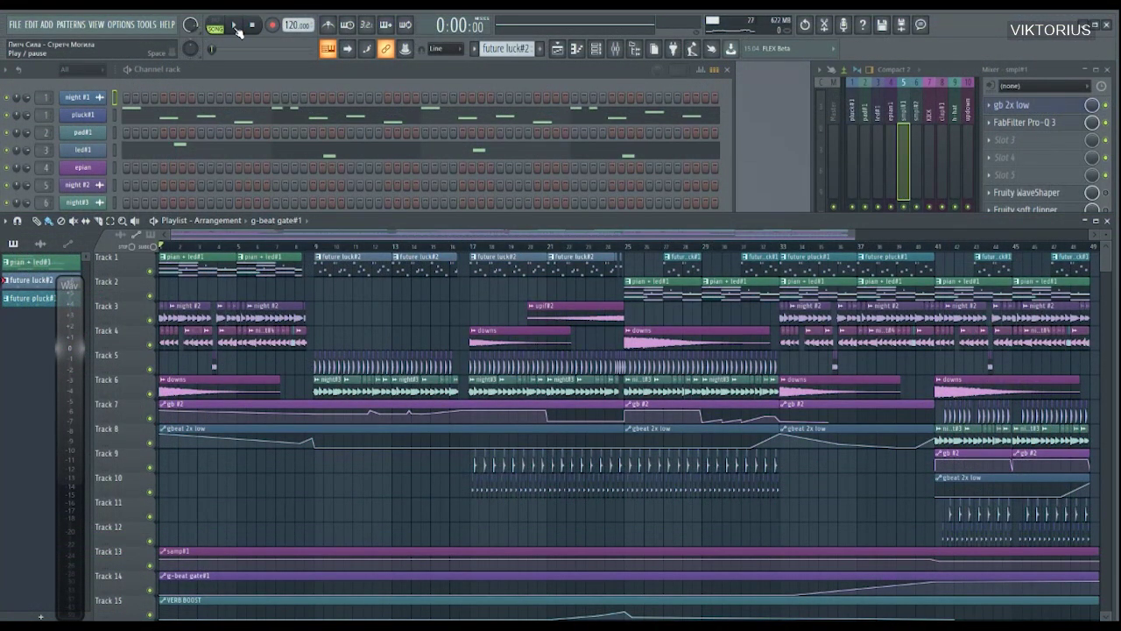
- Play the finished arrangement from the start
{"action": "left_click", "coordinate": [234, 27]}
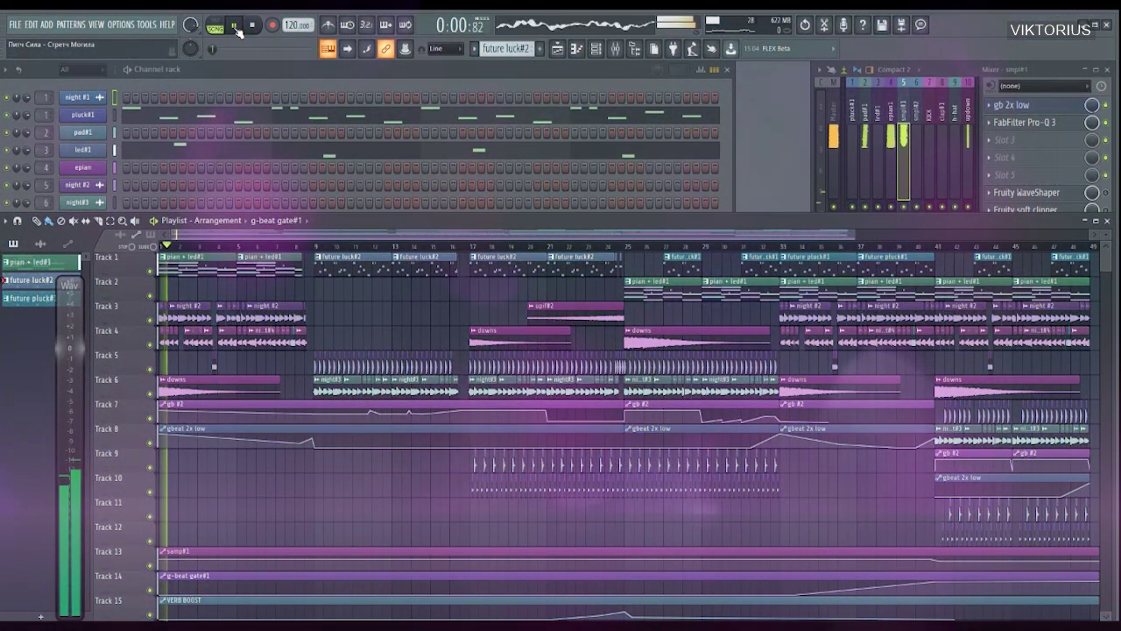